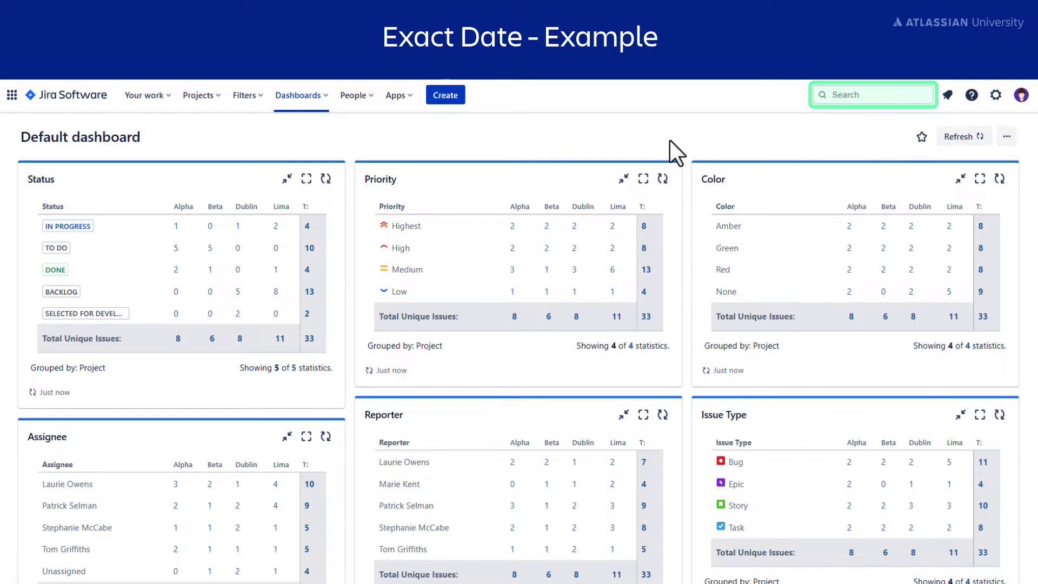
- Go to Advanced issue search from the top-bar Search box, showing DUBLIN-8
click(869, 96)
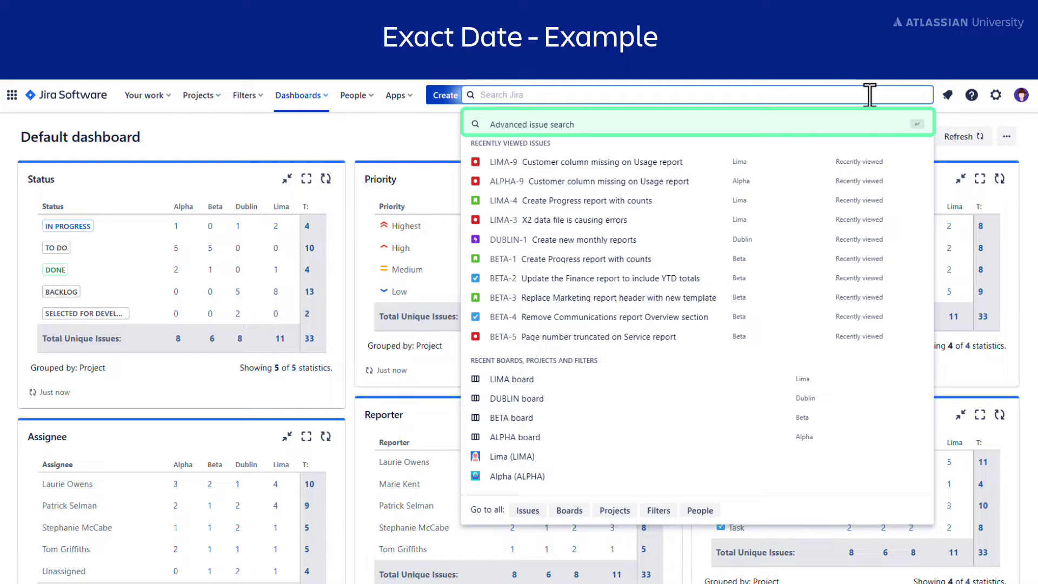
click(850, 126)
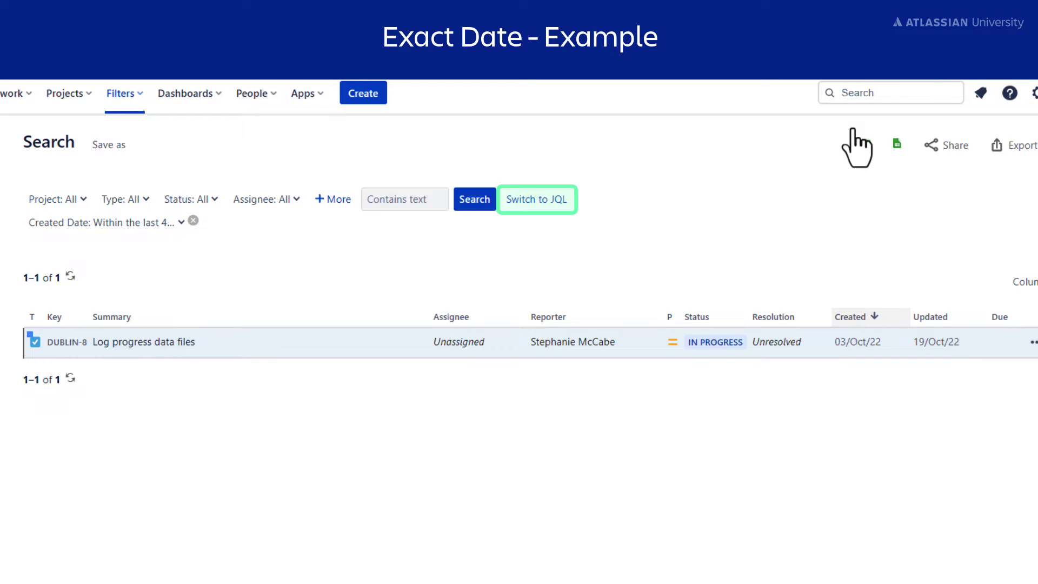
- Switch to JQL and run due = 2022-09-01, returning only LIMA-6
click(533, 201)
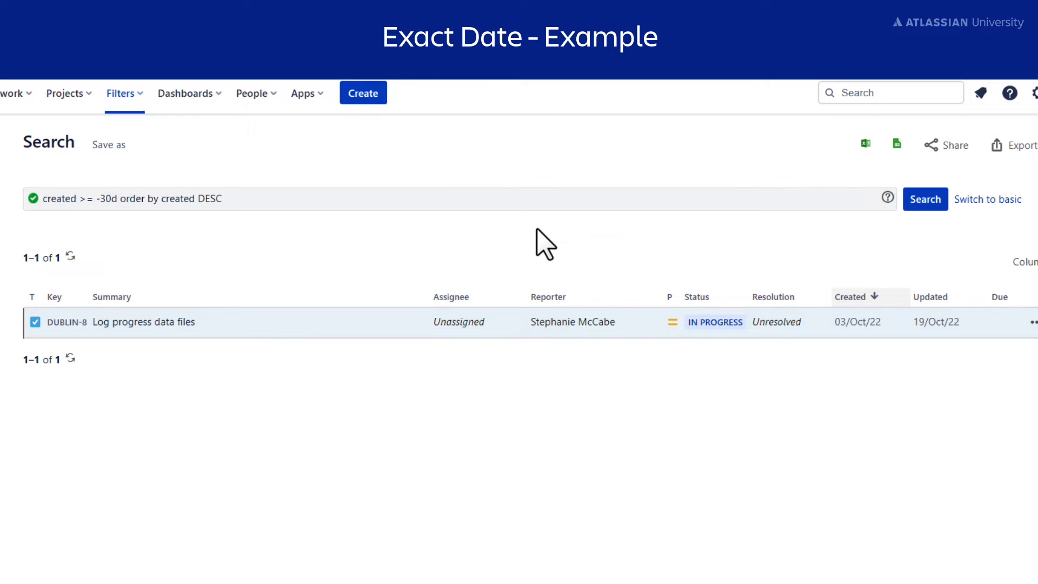
triple_click(536, 204)
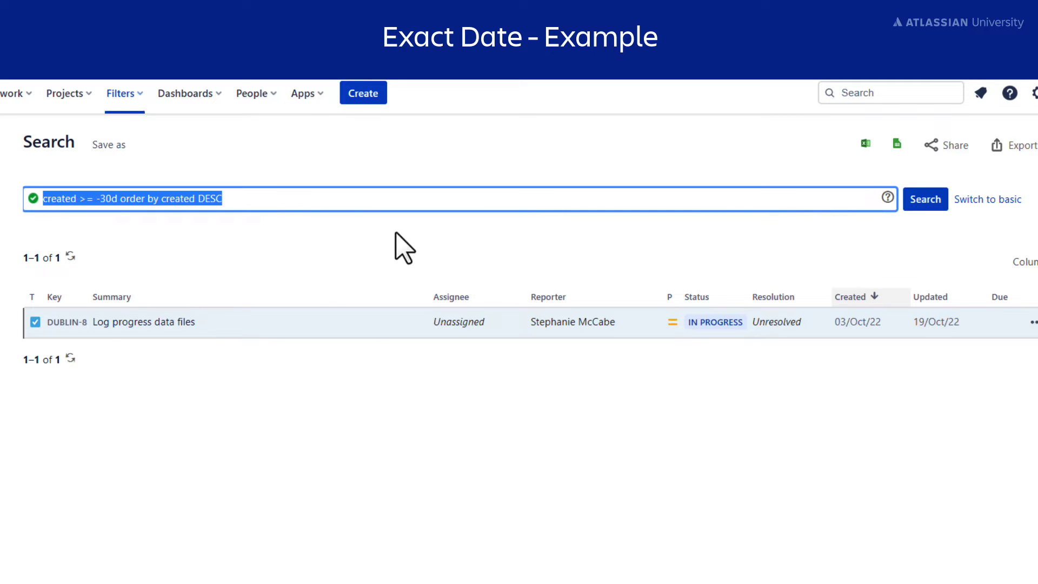
text(due)
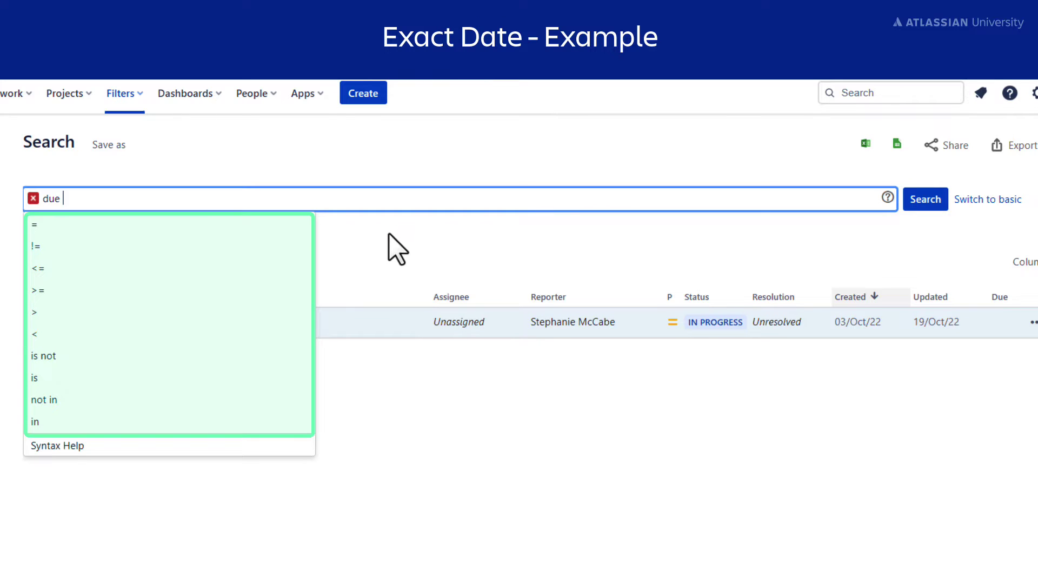
click(281, 225)
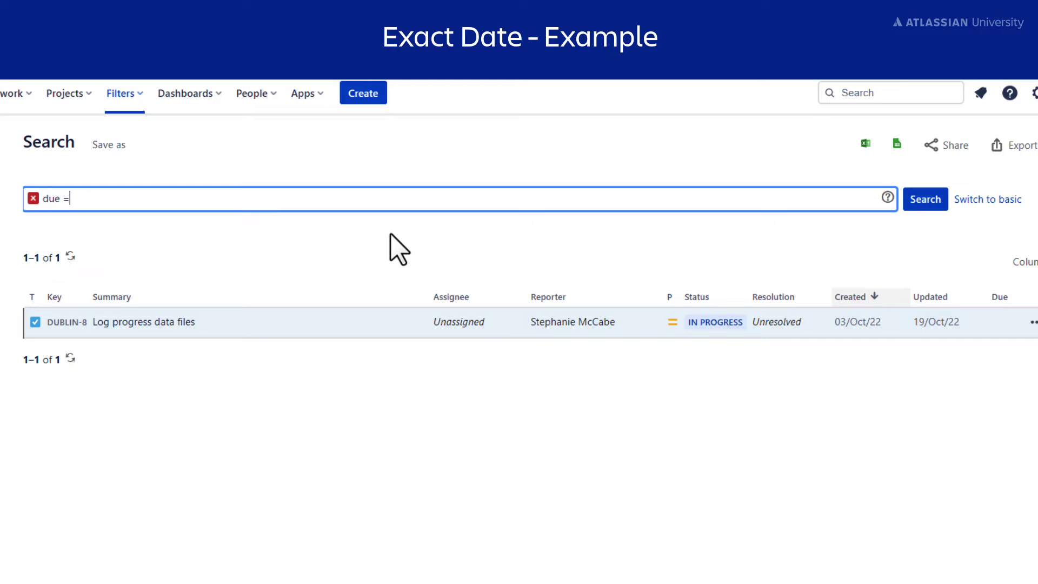
text(2022-09-)
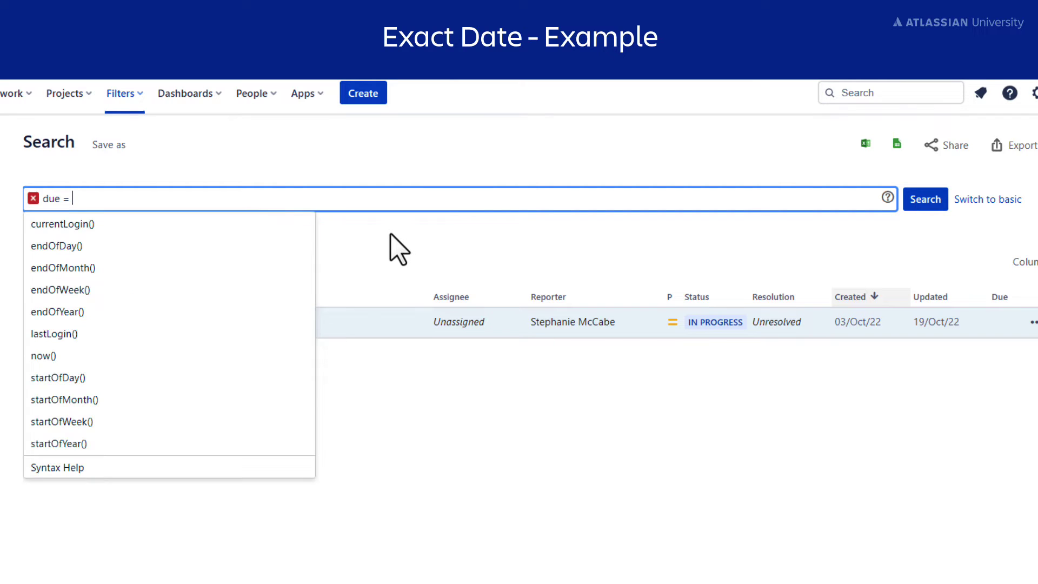
text(01)
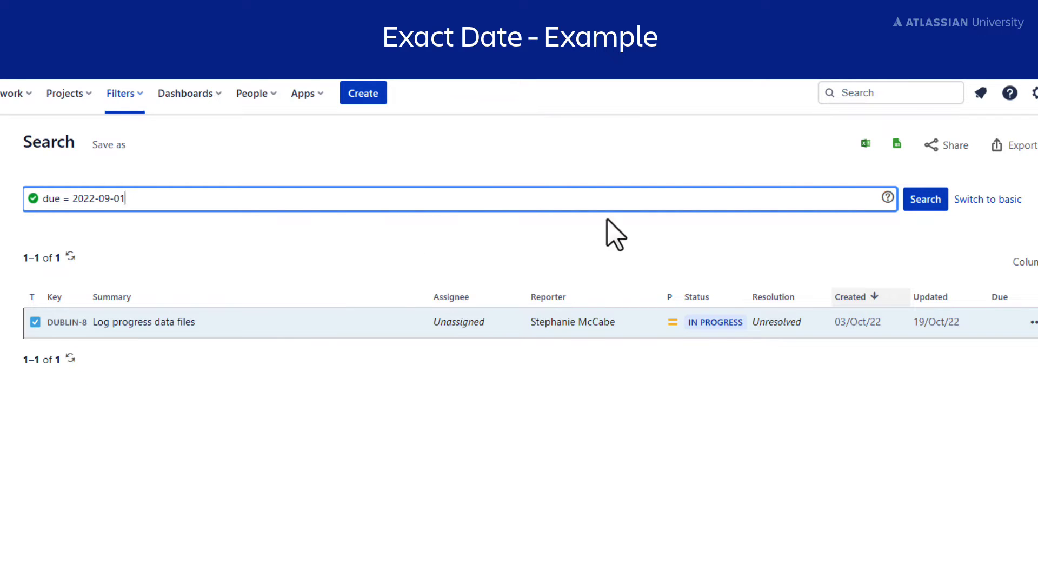
click(925, 201)
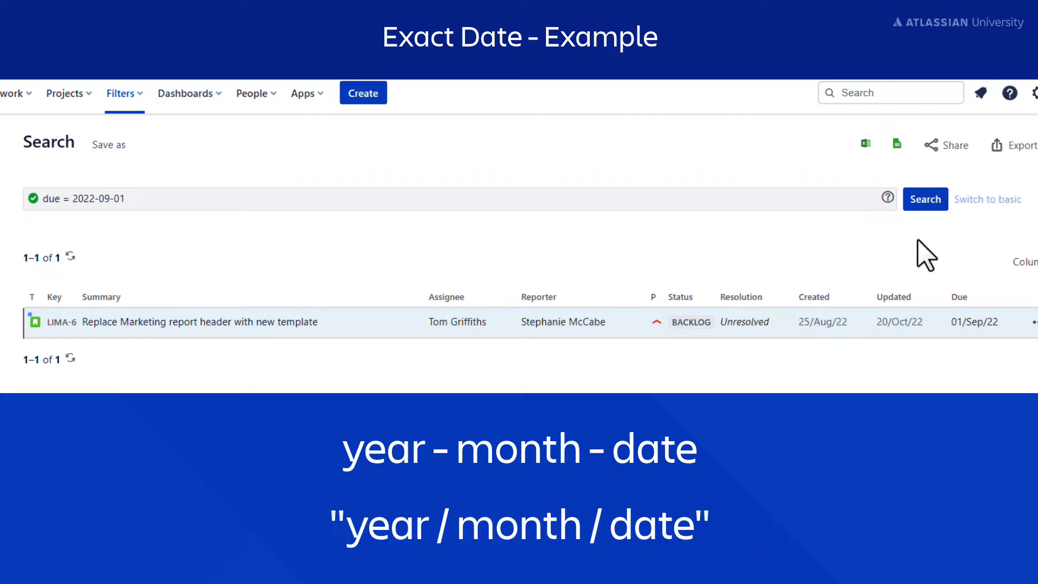
- Rewrite the date as due = "2022/09/01" and rerun the search
click(76, 198)
text(")
key(Right)
key(Right)
key(Right)
key(Right)
key(Delete)
text(/)
key(Right)
key(Right)
key(Delete)
text(/)
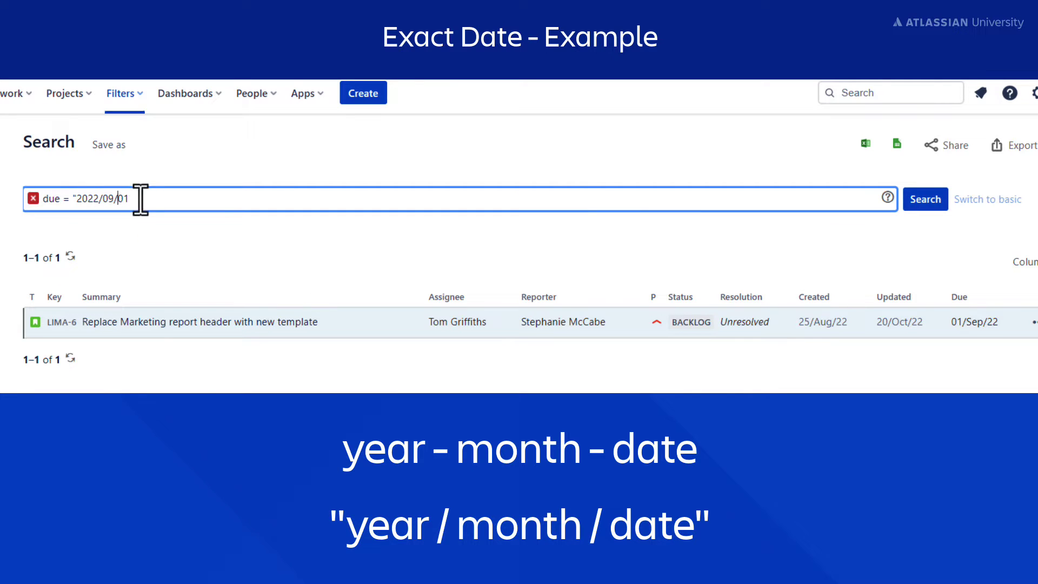
key(End)
text(")
click(914, 205)
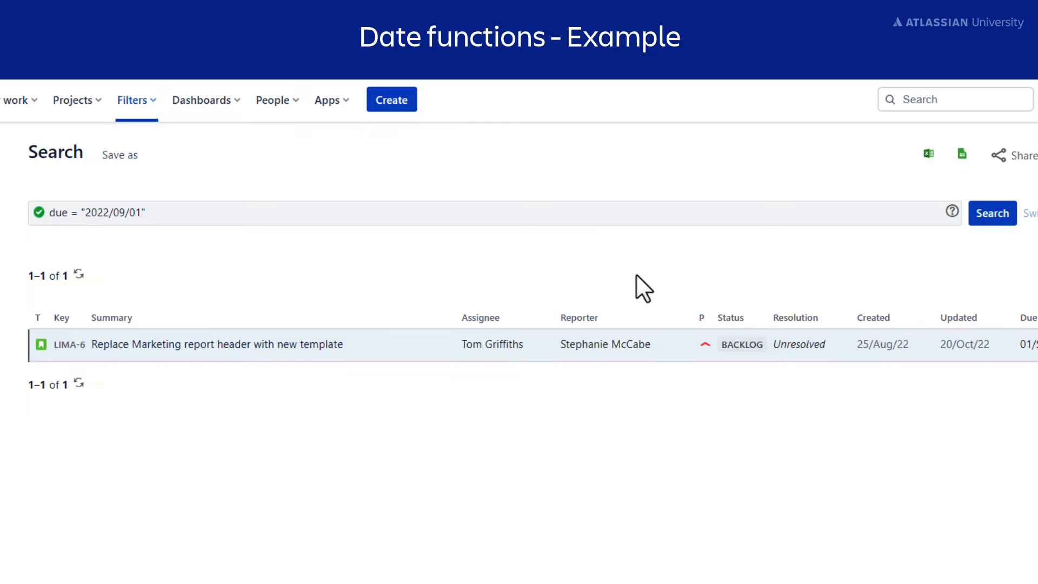
- Clear the due-date JQL and enter updated < "-2w"
click(602, 219)
key(ctrl+a)
key(BackSpace)
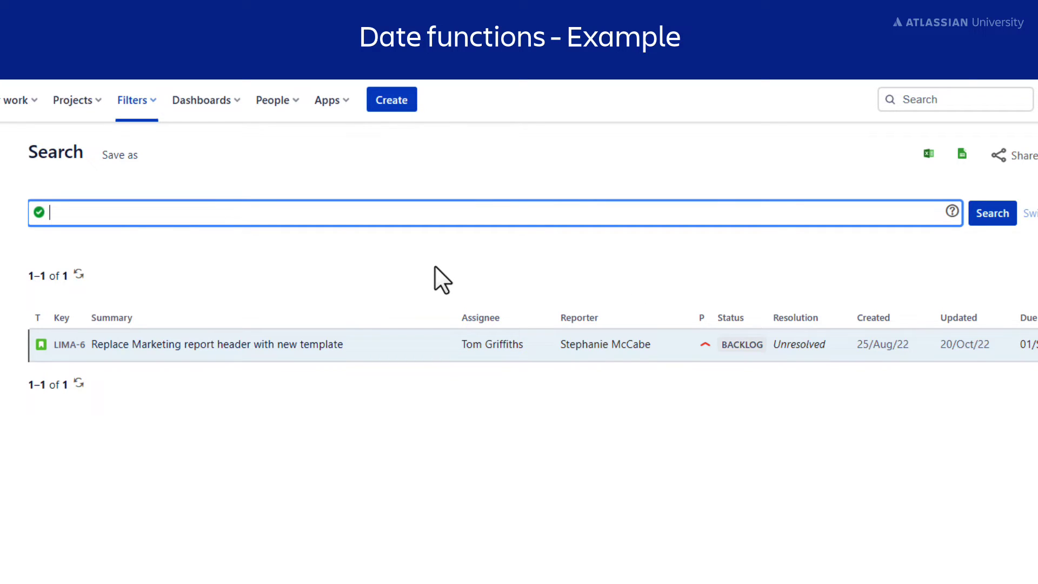
text(updated)
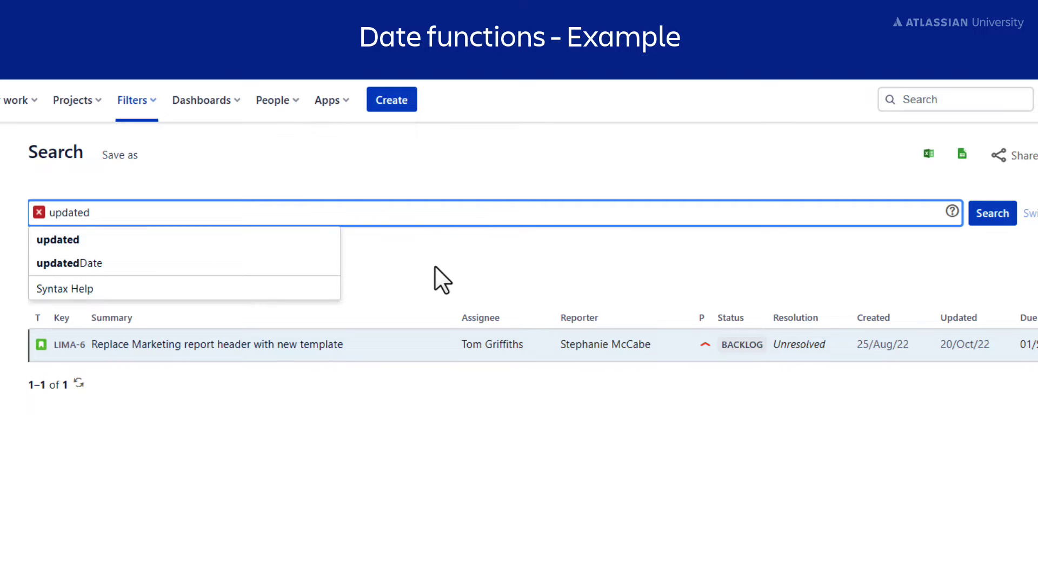
text( <)
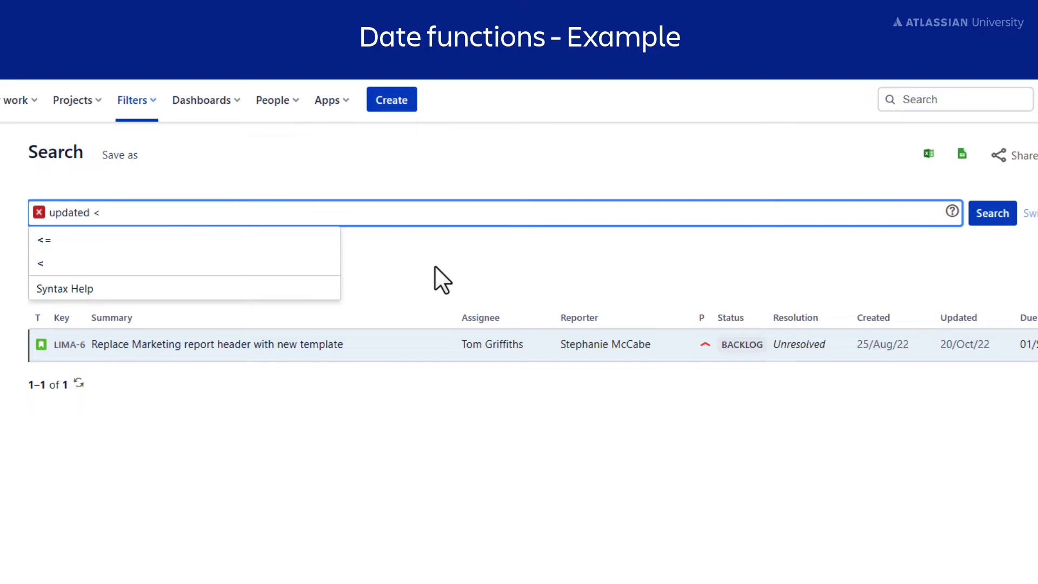
text( ")
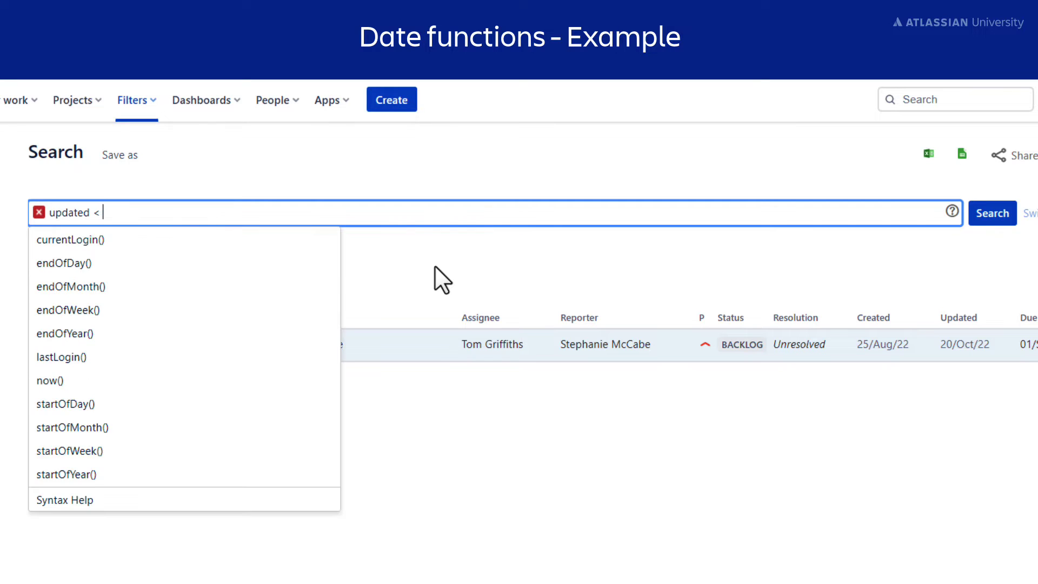
text(-)
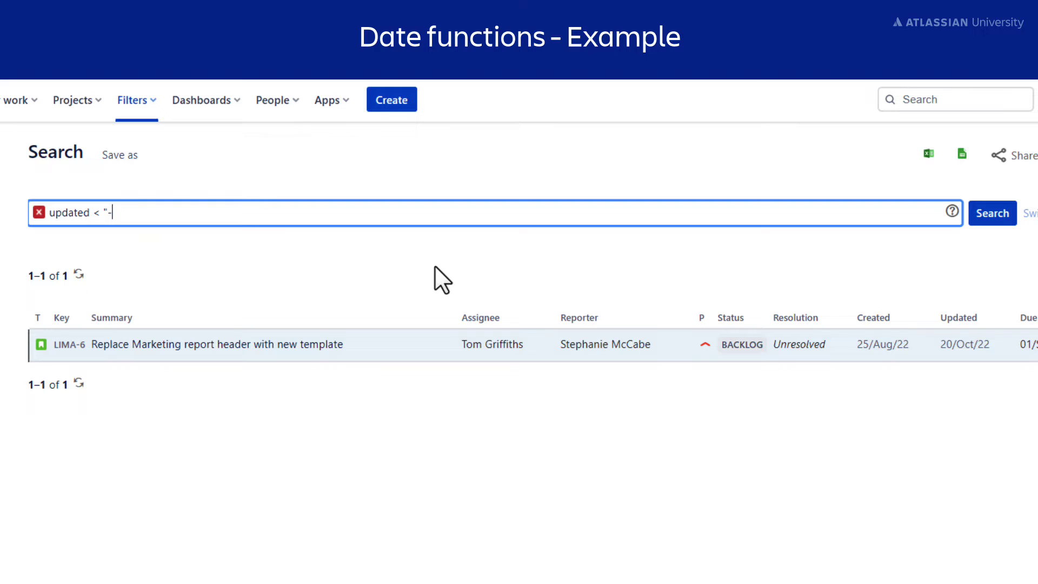
text(2w")
- Run the updated < "-2w" JQL search
click(975, 215)
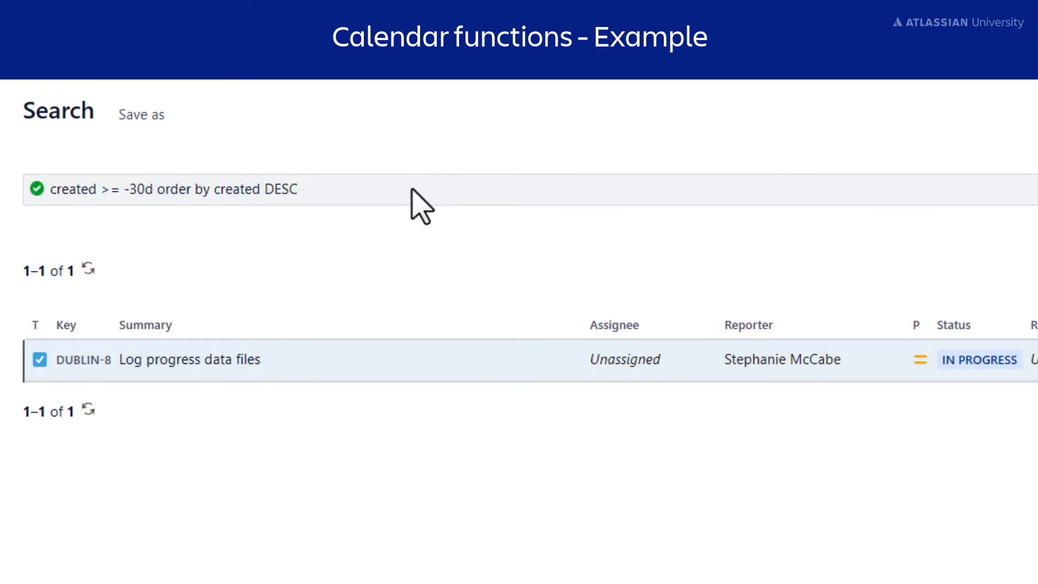
- Replace the old query with resolved >= startOfWeek() via autocomplete
drag(410, 189, 39, 188)
key(BackSpace)
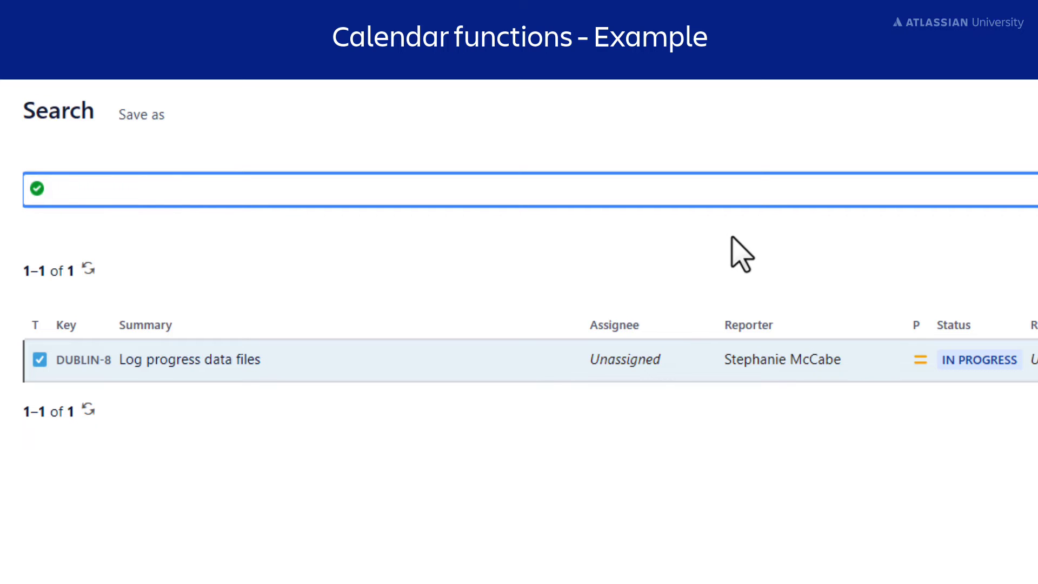
text(resolved)
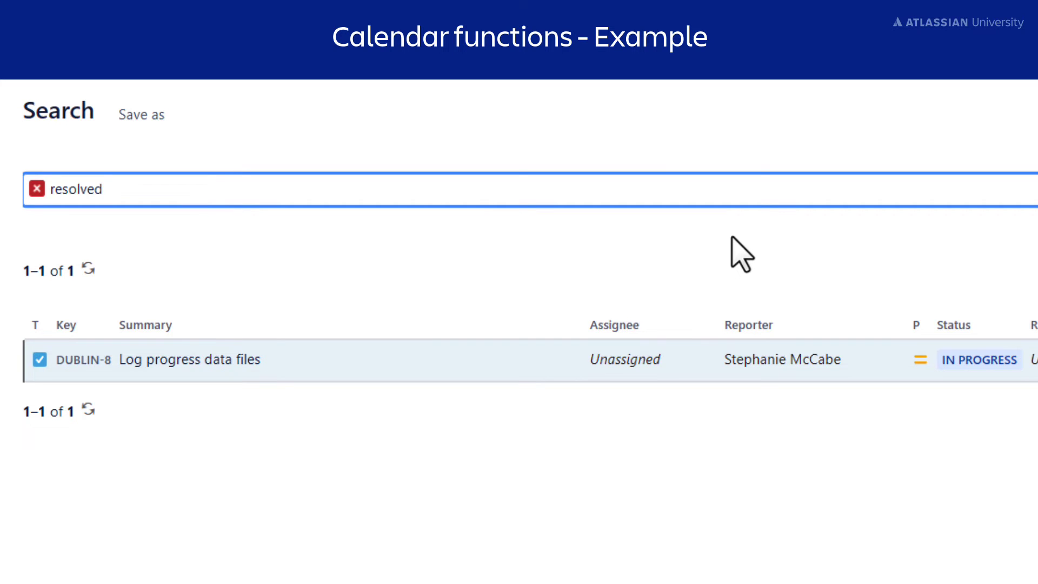
click(327, 323)
text(start)
key(Down)
key(Down)
key(Down)
key(Return)
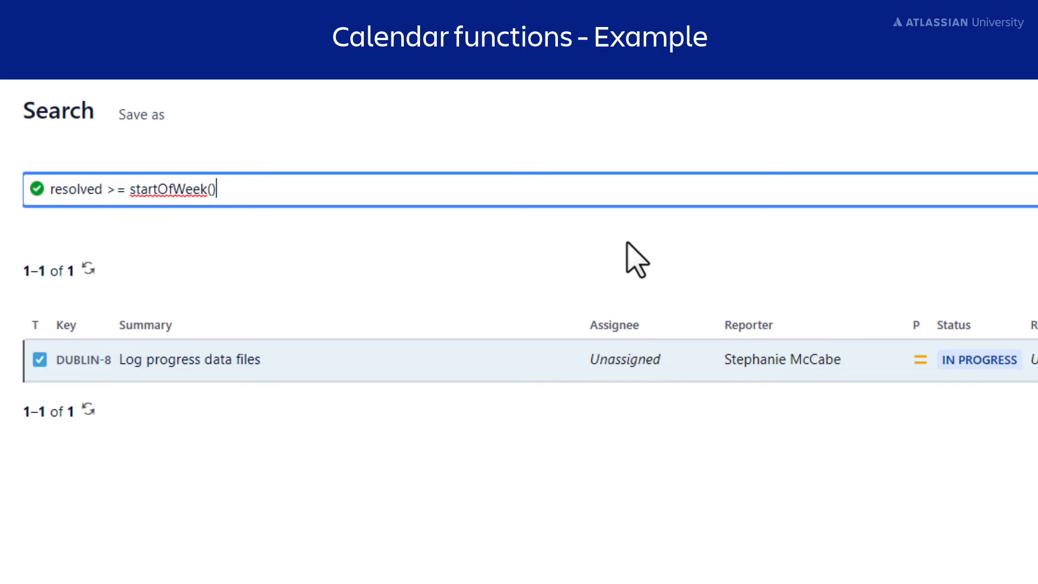
- Set startOfWeek's argument to "-5" and run the search, listing three resolved issues
click(211, 188)
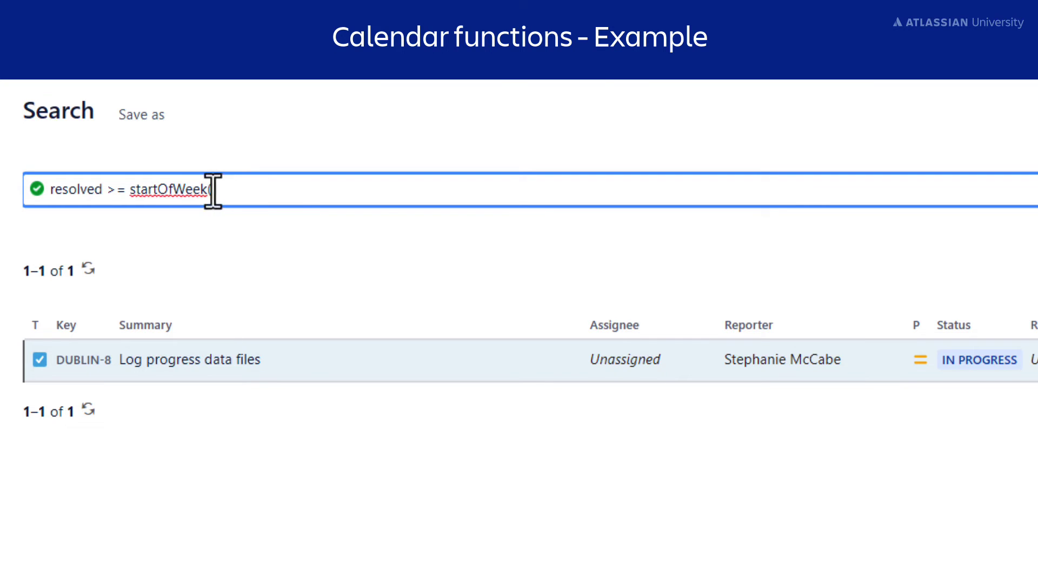
text("-5")
key(Return)
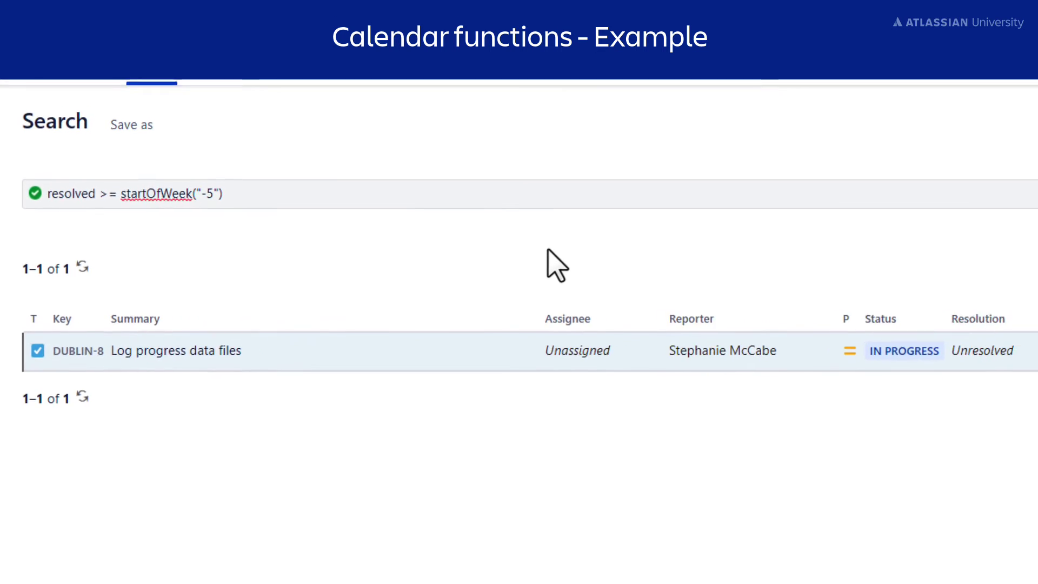
click(924, 206)
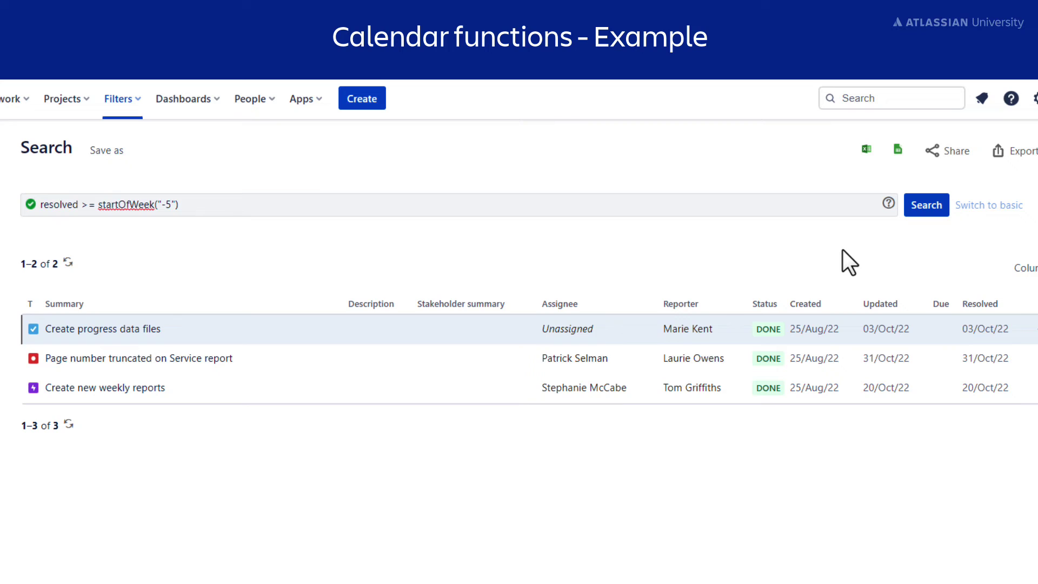